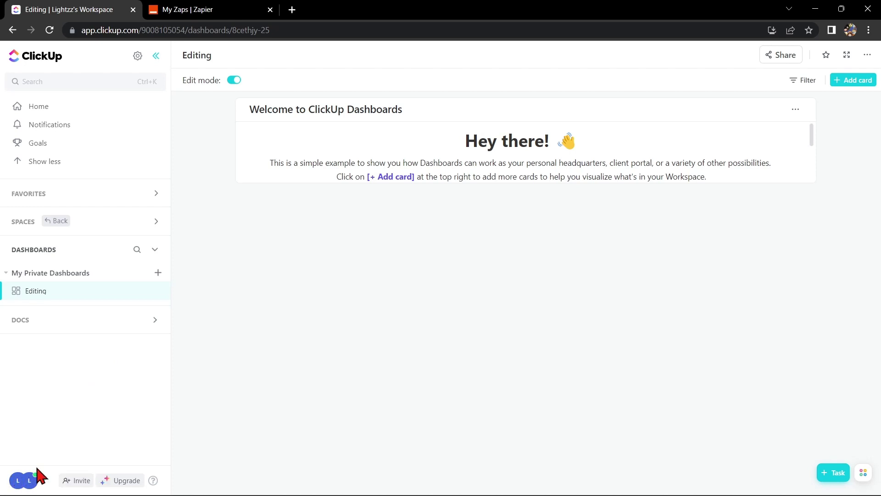
- Open ClickUp's workspace Integrations settings through the avatar menu
{"action": "left_click", "coordinate": [23, 479]}
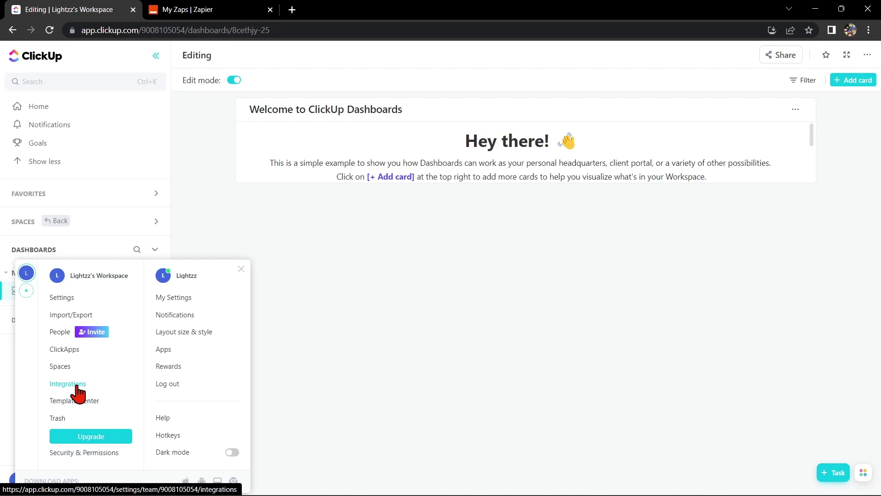
{"action": "left_click", "coordinate": [77, 386]}
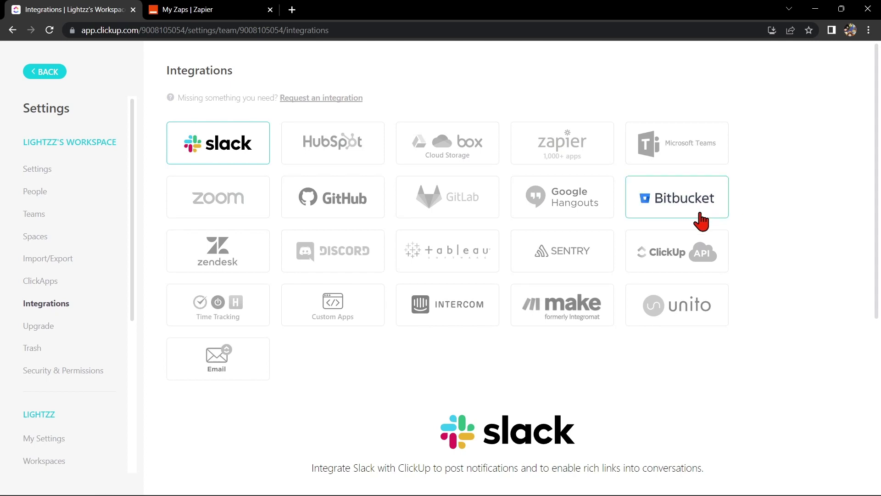
- From Zapier's Zaps page, create a draft Zap titled 'Clickup with Microsoft Outlook'
{"action": "left_click", "coordinate": [186, 10]}
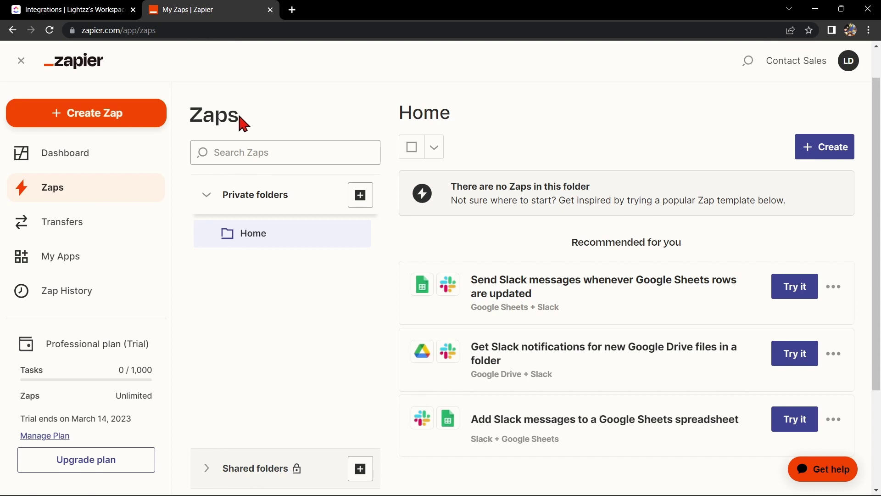
{"action": "left_click", "coordinate": [100, 116]}
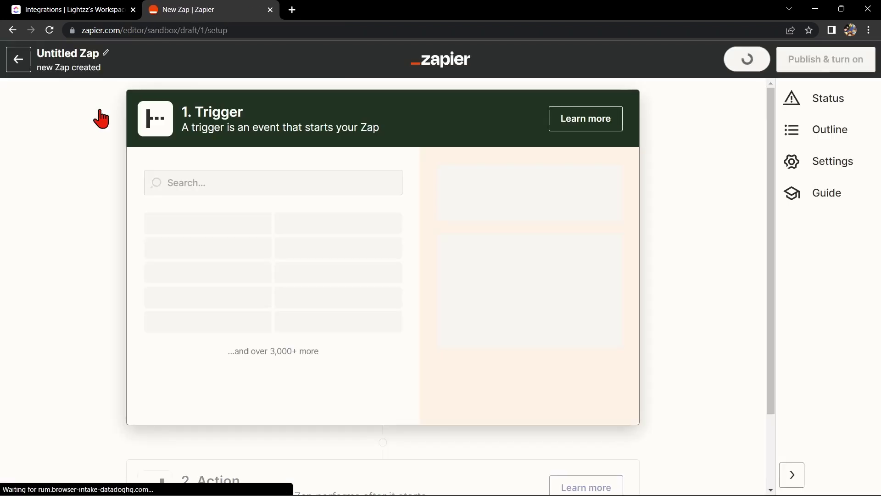
{"action": "double_click", "coordinate": [78, 57]}
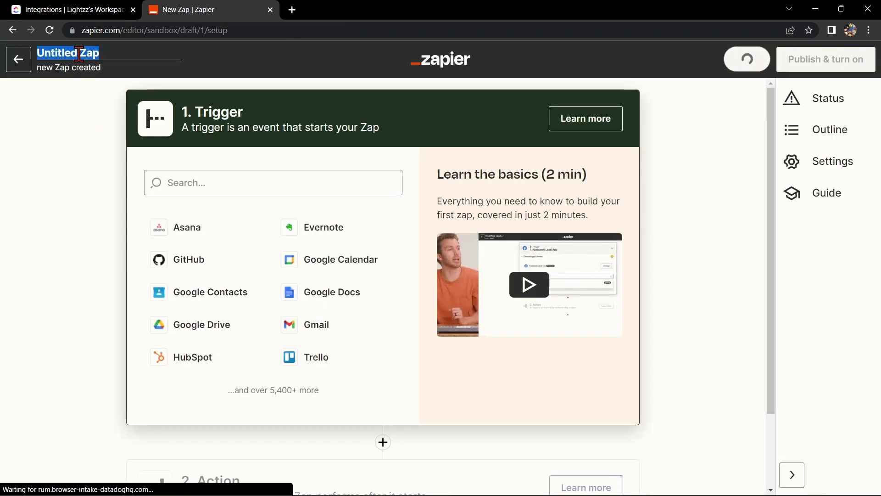
{"action": "type", "text": "Clickup with Microsoft Outlook"}
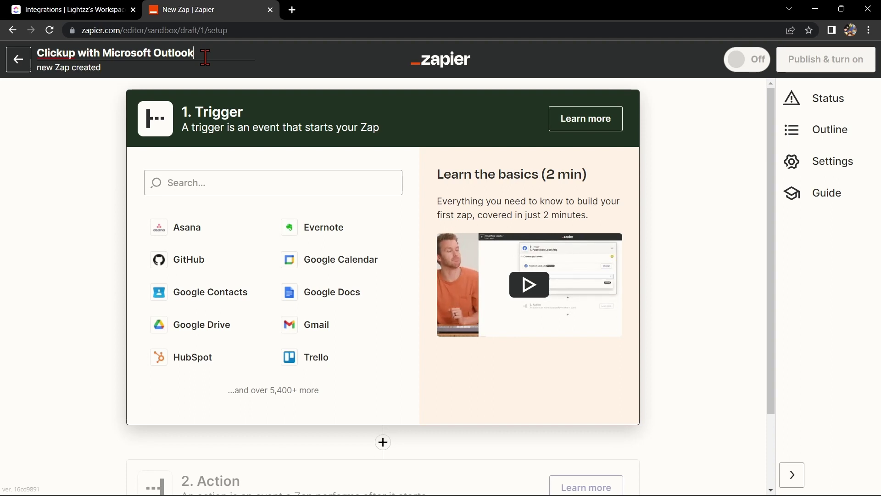
{"action": "left_click", "coordinate": [202, 182]}
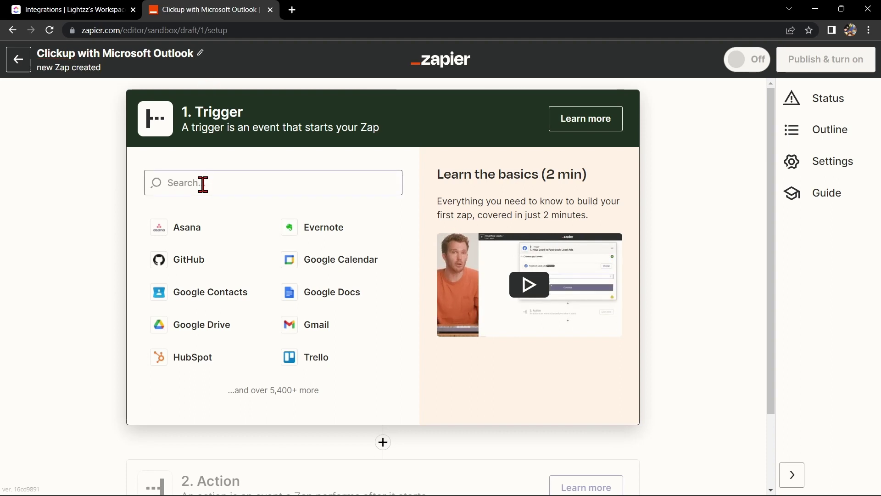
{"action": "type", "text": "clic"}
- Make ClickUp the trigger app with the New Task event
{"action": "left_click", "coordinate": [186, 226]}
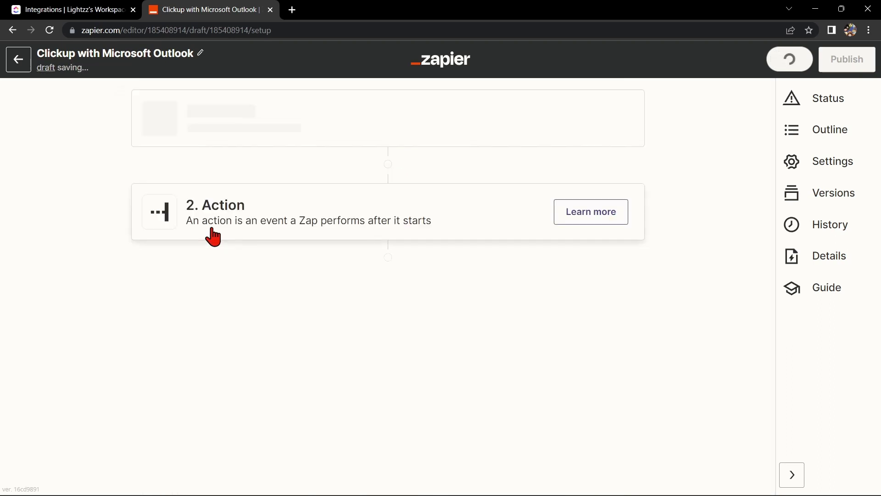
{"action": "left_click", "coordinate": [230, 269]}
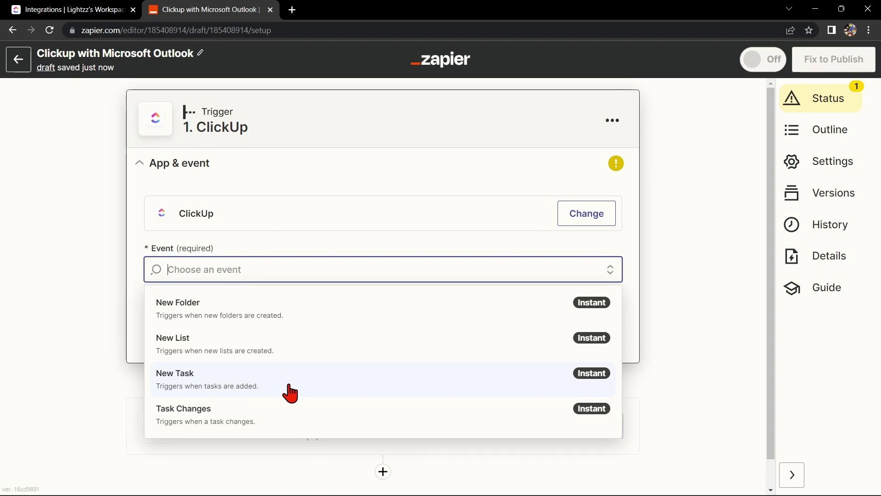
{"action": "left_click", "coordinate": [290, 392]}
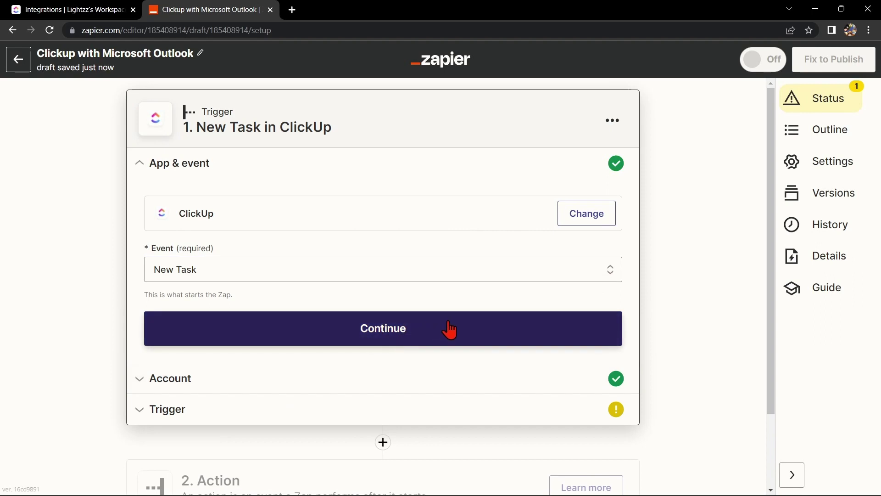
{"action": "left_click", "coordinate": [449, 329]}
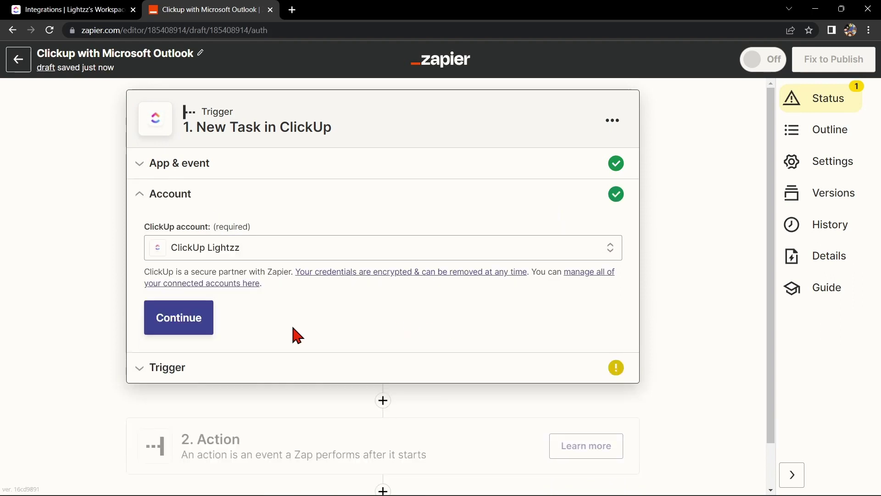
- Keep the connected ClickUp account and watch Lightzz's Workspace for new tasks
{"action": "left_click", "coordinate": [300, 247]}
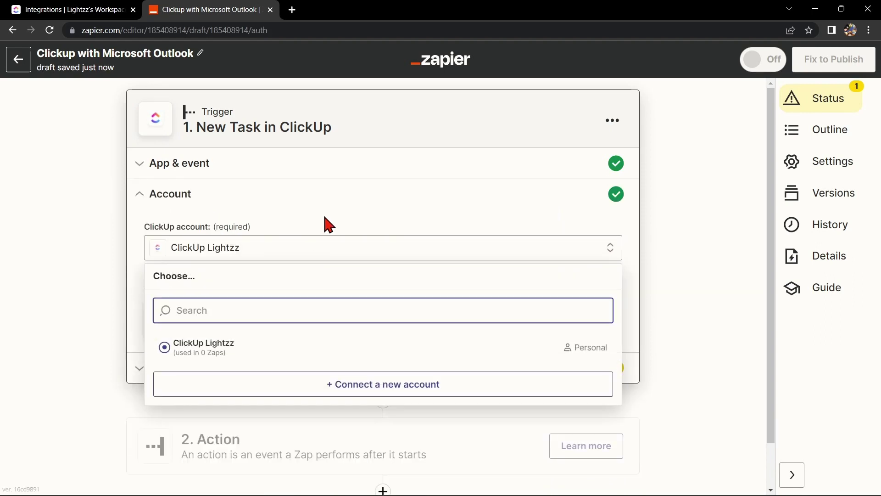
{"action": "left_click", "coordinate": [327, 220]}
{"action": "left_click", "coordinate": [200, 319]}
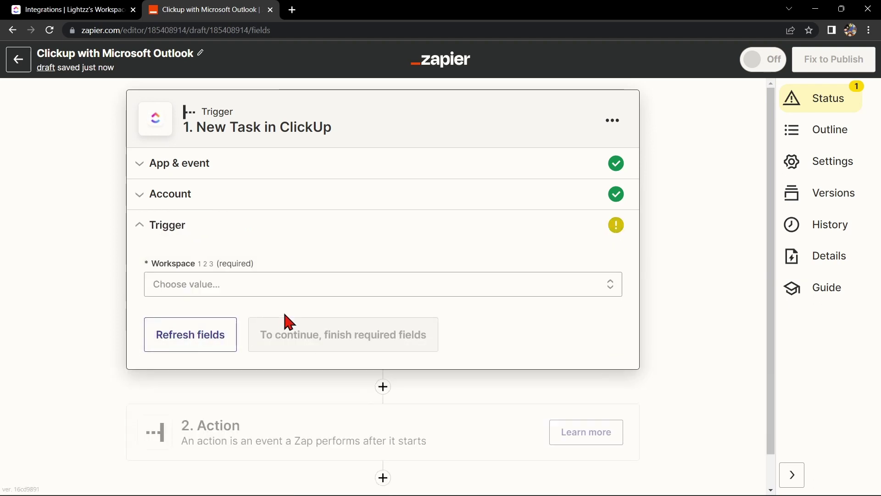
{"action": "left_click", "coordinate": [358, 284]}
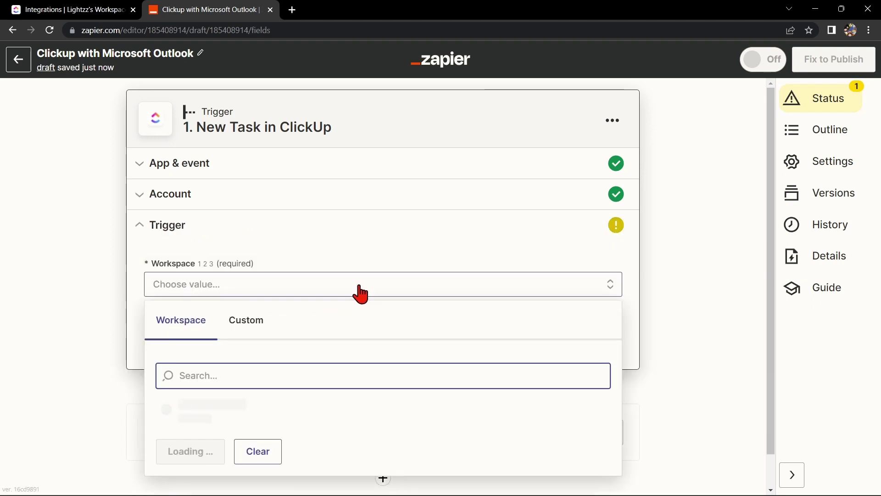
{"action": "left_click", "coordinate": [200, 410]}
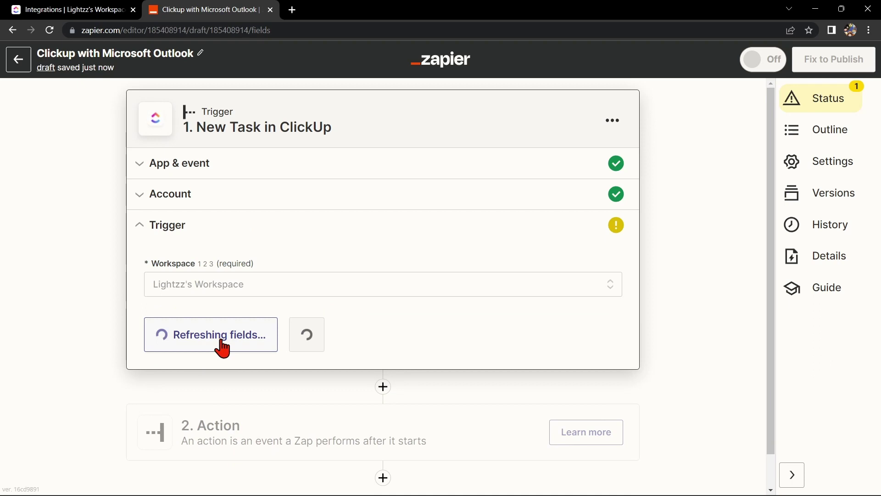
{"action": "left_click", "coordinate": [281, 400]}
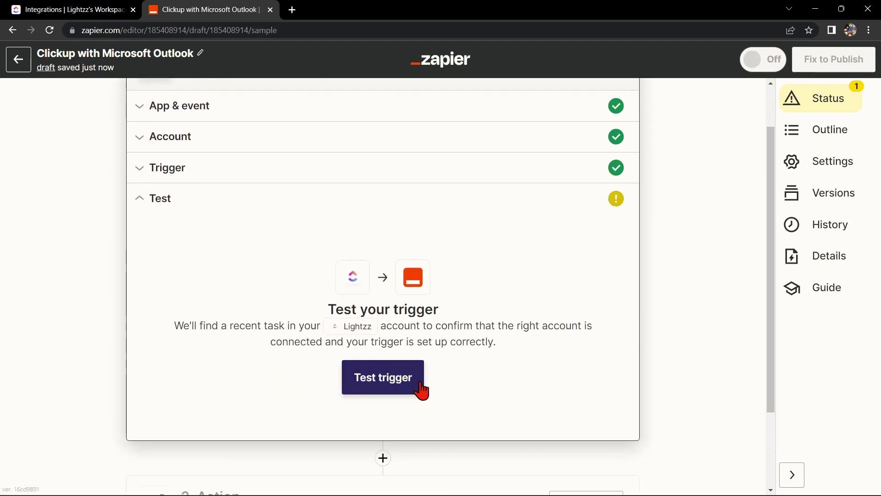
- Test the ClickUp trigger to fetch sample Task A, then continue to the Action step
{"action": "left_click", "coordinate": [418, 389]}
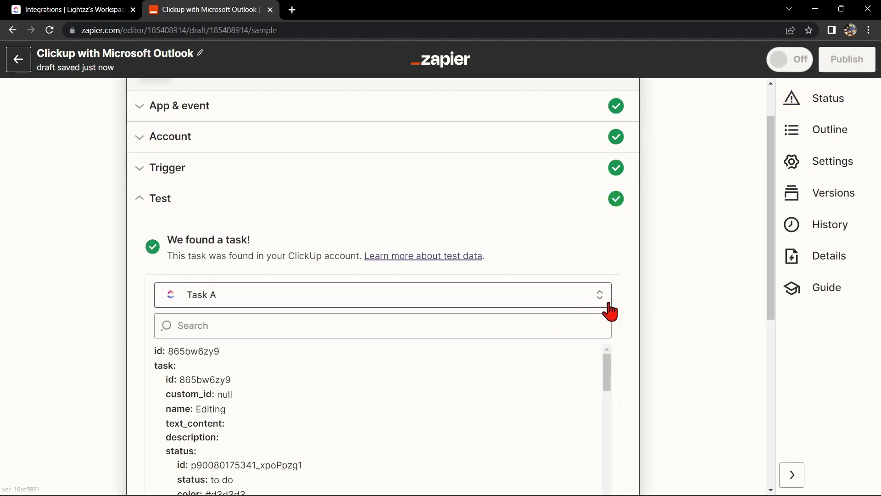
{"action": "scroll", "coordinate": [617, 312], "scroll_direction": "down", "scroll_amount": 5}
{"action": "scroll", "coordinate": [617, 312], "scroll_direction": "down", "scroll_amount": 5}
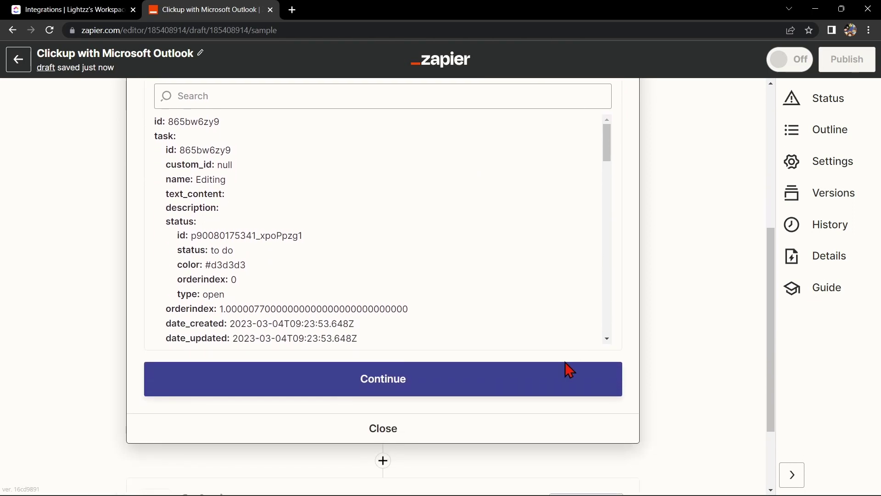
{"action": "left_click", "coordinate": [555, 378]}
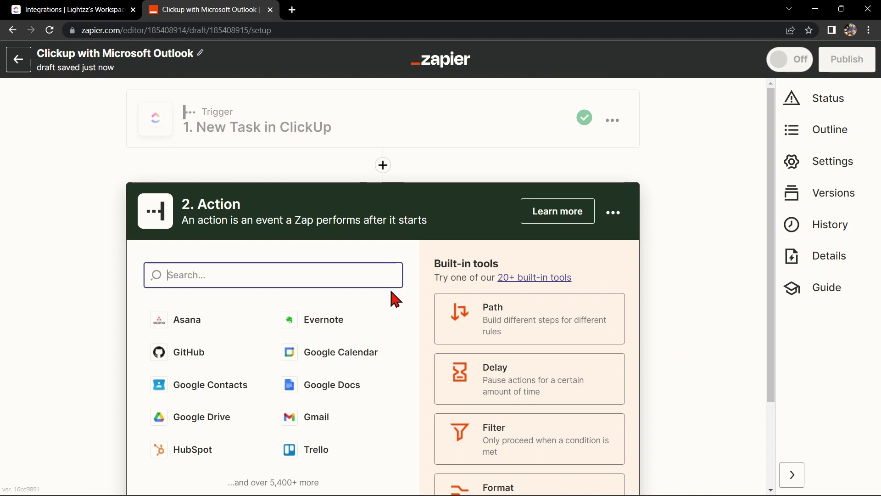
{"action": "type", "text": "m"}
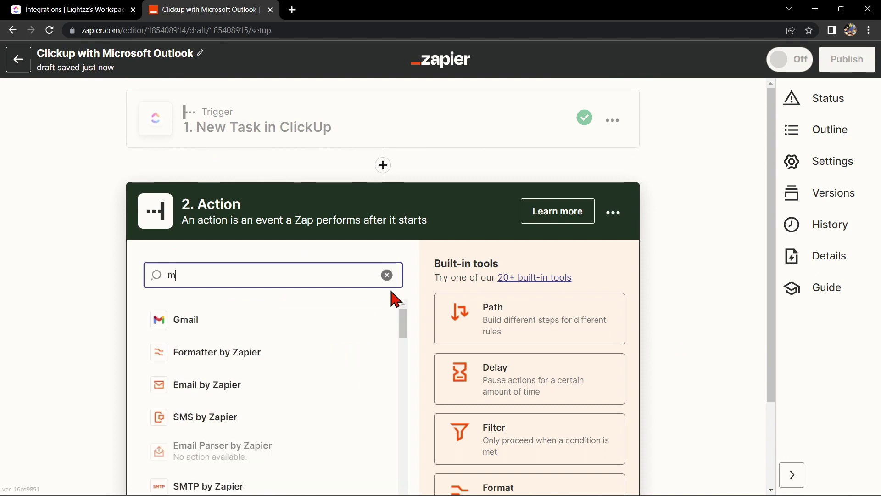
{"action": "type", "text": "ic"}
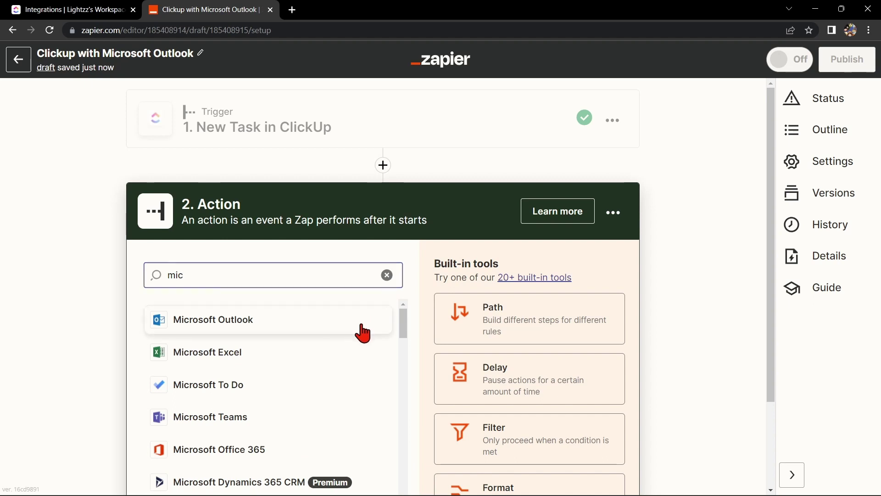
- Set the action to Microsoft Outlook's Create Event and review the connected Outlook accounts
{"action": "left_click", "coordinate": [365, 320]}
{"action": "left_click", "coordinate": [363, 361]}
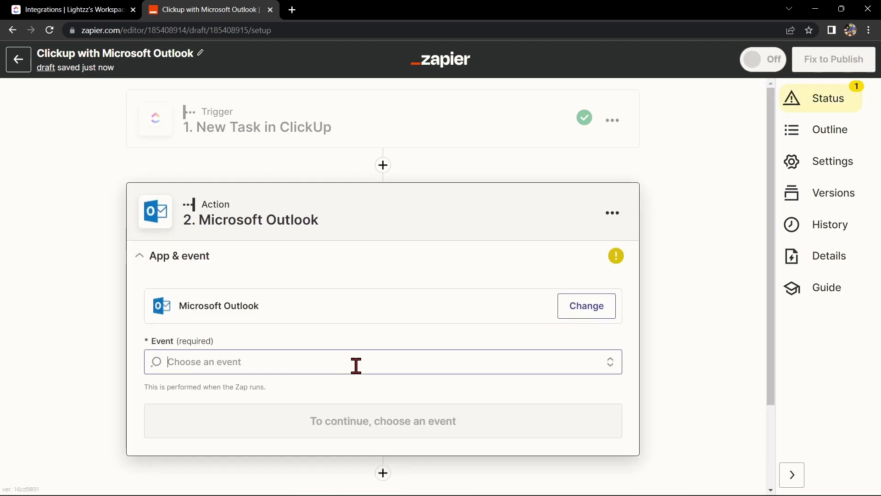
{"action": "scroll", "coordinate": [654, 381], "scroll_direction": "down", "scroll_amount": 1}
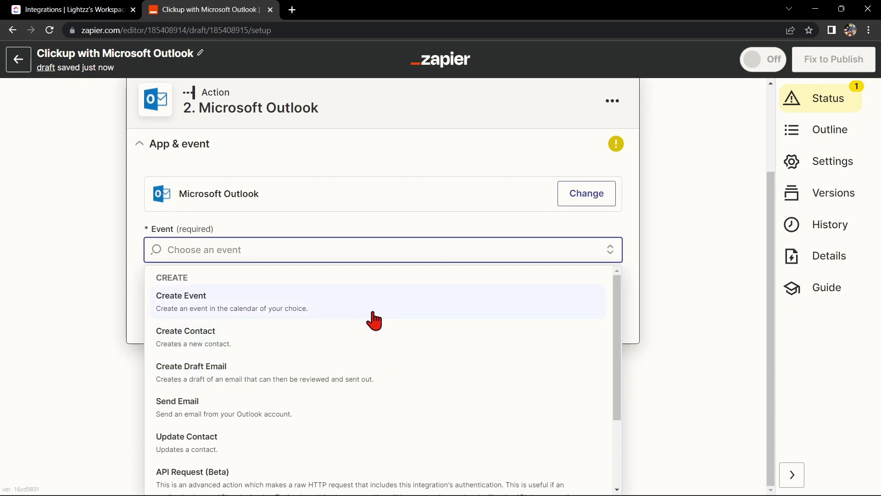
{"action": "left_click", "coordinate": [317, 313]}
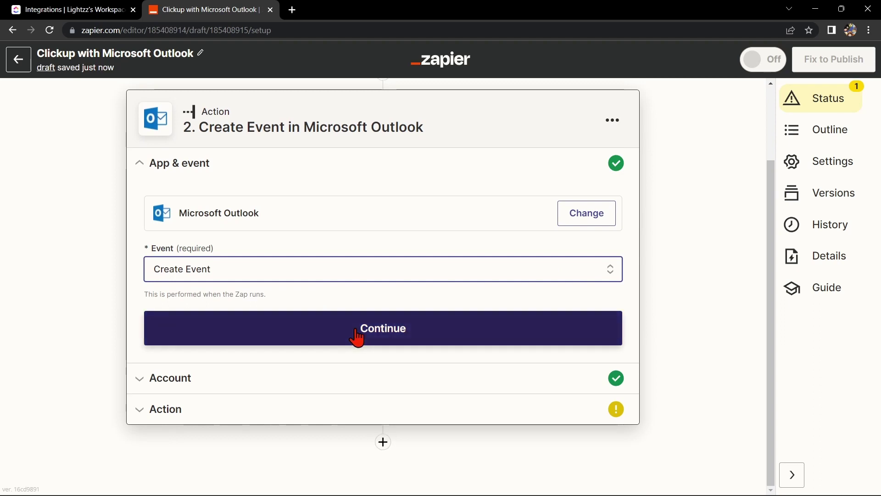
{"action": "left_click", "coordinate": [358, 337]}
{"action": "left_click", "coordinate": [332, 338]}
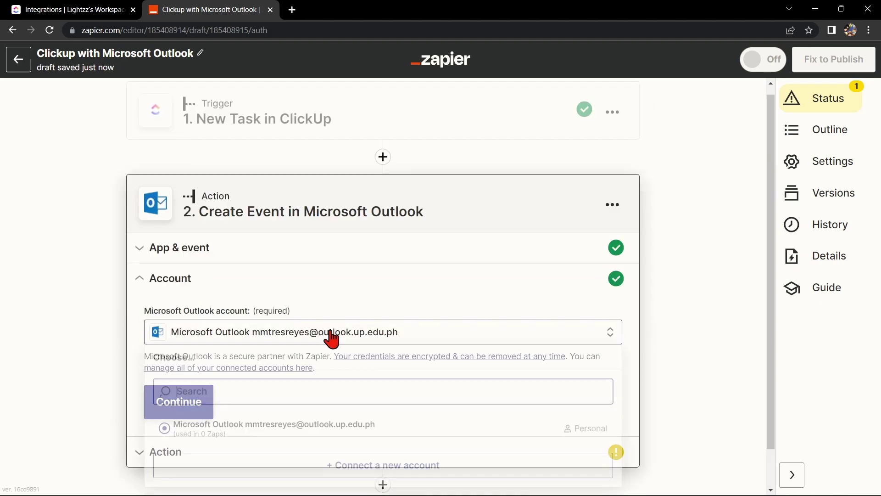
- Keep the current Outlook account and set the event Subject to the ClickUp Task Name
{"action": "left_click", "coordinate": [365, 295]}
{"action": "left_click", "coordinate": [186, 403]}
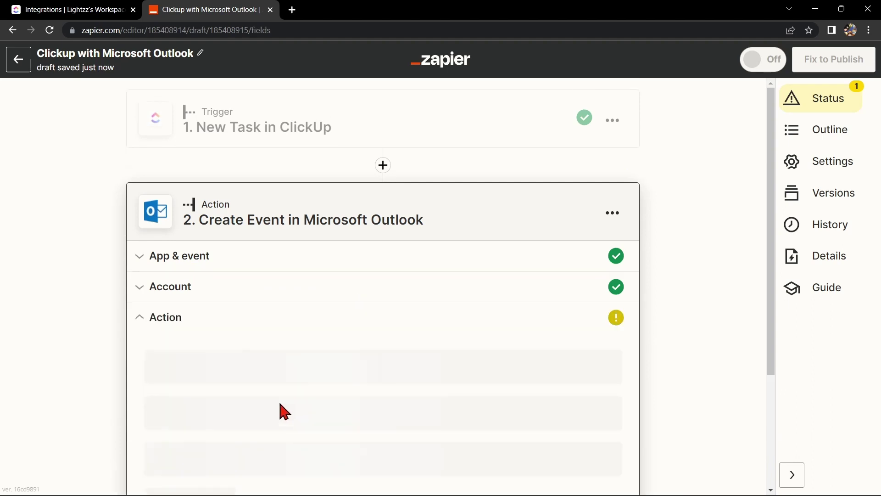
{"action": "scroll", "coordinate": [674, 363], "scroll_direction": "down", "scroll_amount": 2}
{"action": "scroll", "coordinate": [674, 363], "scroll_direction": "down", "scroll_amount": 2}
{"action": "scroll", "coordinate": [673, 362], "scroll_direction": "down", "scroll_amount": 2}
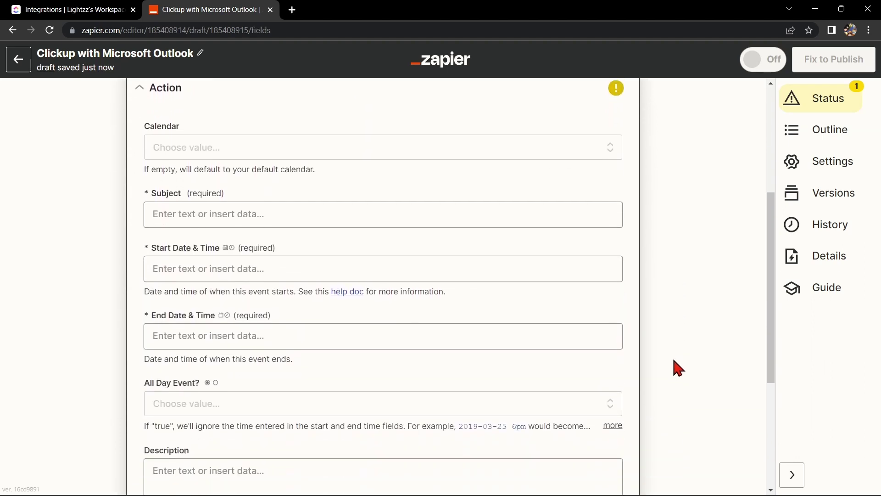
{"action": "left_click", "coordinate": [279, 214]}
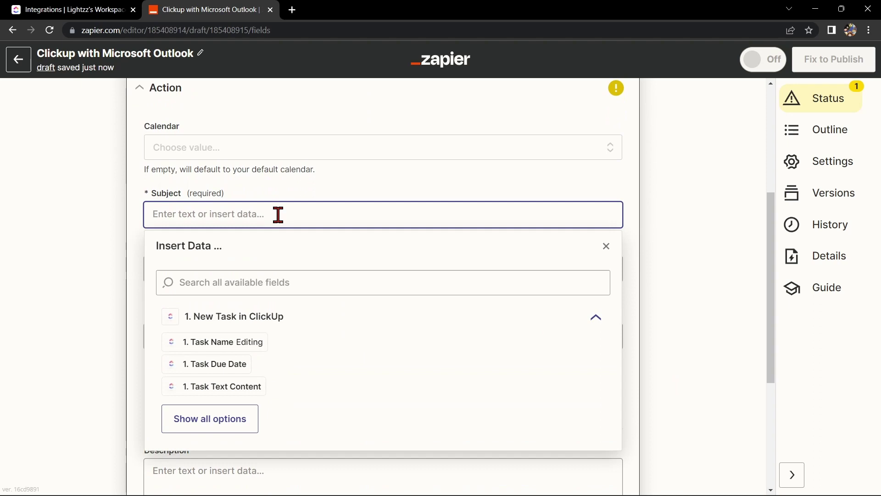
{"action": "left_click", "coordinate": [247, 342]}
{"action": "left_click", "coordinate": [102, 320]}
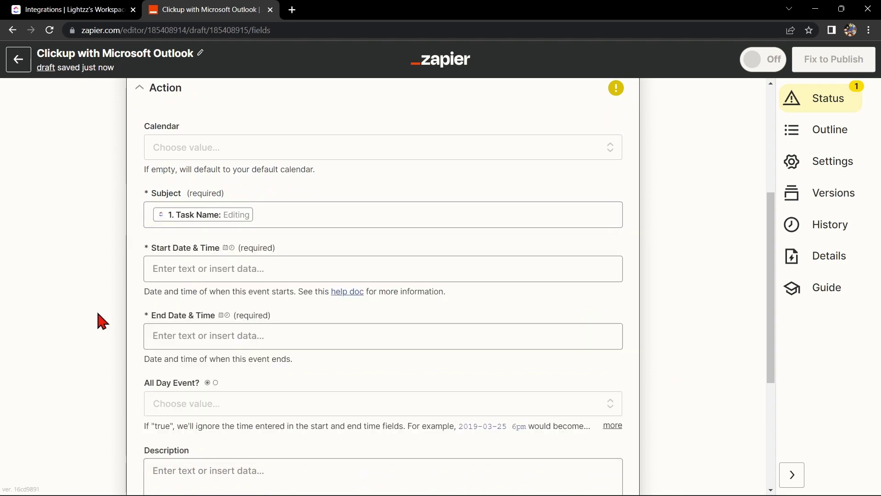
- Set the event start to 'now' and the end to 09/03/2023
{"action": "left_click", "coordinate": [203, 268]}
{"action": "type", "text": "no"}
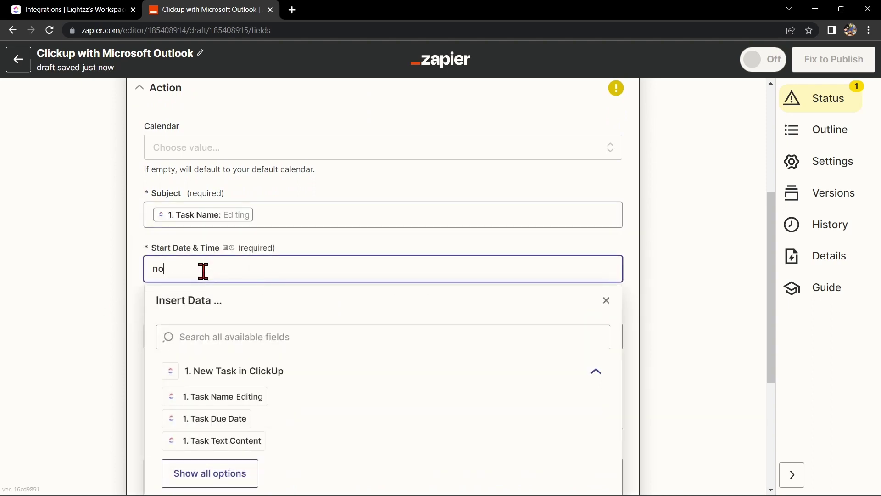
{"action": "type", "text": "w"}
{"action": "left_click", "coordinate": [72, 298]}
{"action": "left_click", "coordinate": [185, 336]}
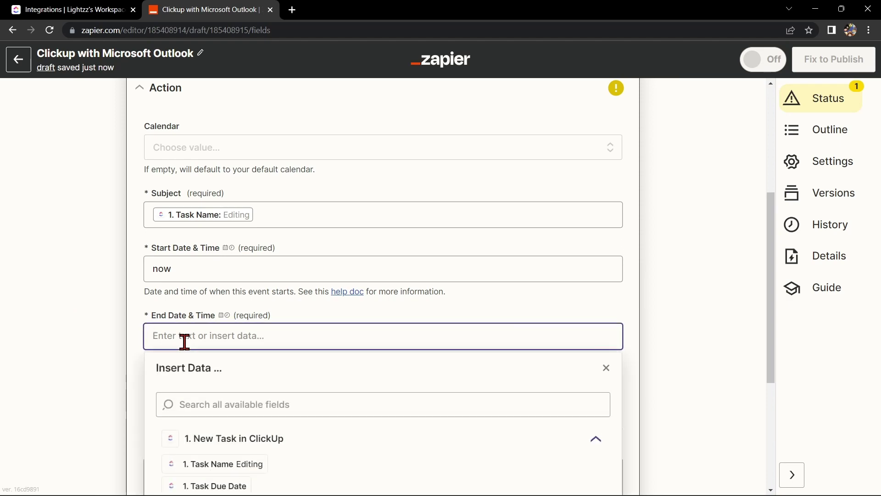
{"action": "type", "text": "09/03/2023"}
{"action": "left_click", "coordinate": [737, 346]}
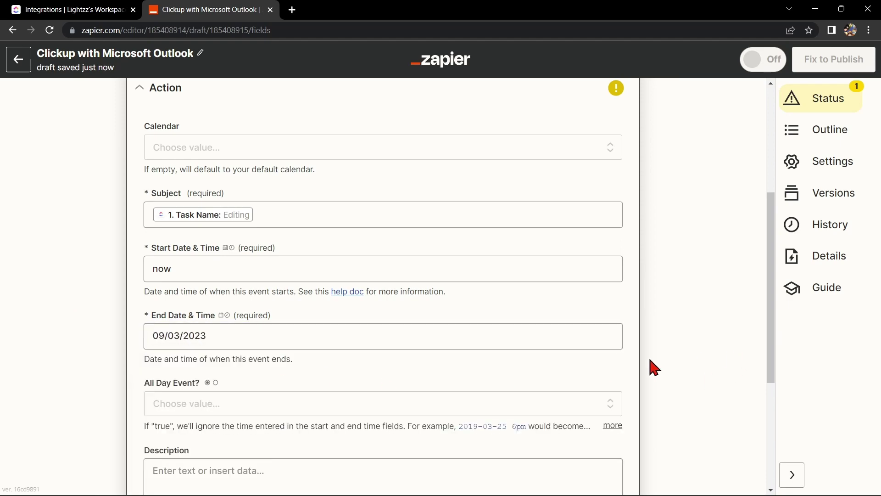
{"action": "scroll", "coordinate": [653, 368], "scroll_direction": "down", "scroll_amount": 3}
{"action": "scroll", "coordinate": [654, 369], "scroll_direction": "down", "scroll_amount": 1}
- Send a test event to Outlook, then publish the Zap and turn it on
{"action": "left_click", "coordinate": [285, 389]}
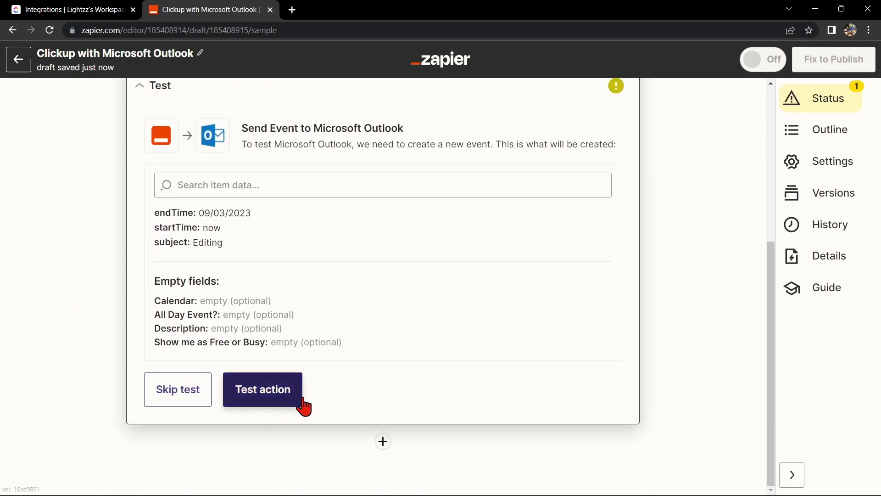
{"action": "left_click", "coordinate": [292, 408]}
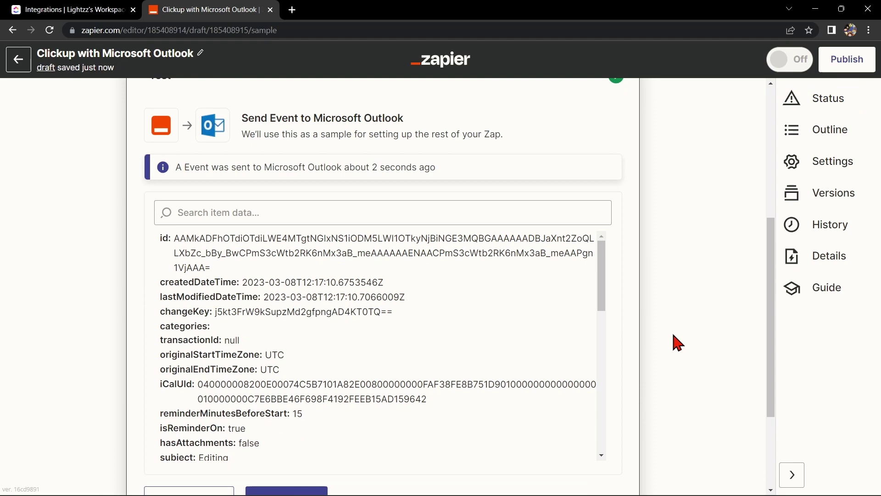
{"action": "scroll", "coordinate": [428, 407], "scroll_direction": "down", "scroll_amount": 3}
{"action": "left_click", "coordinate": [286, 360]}
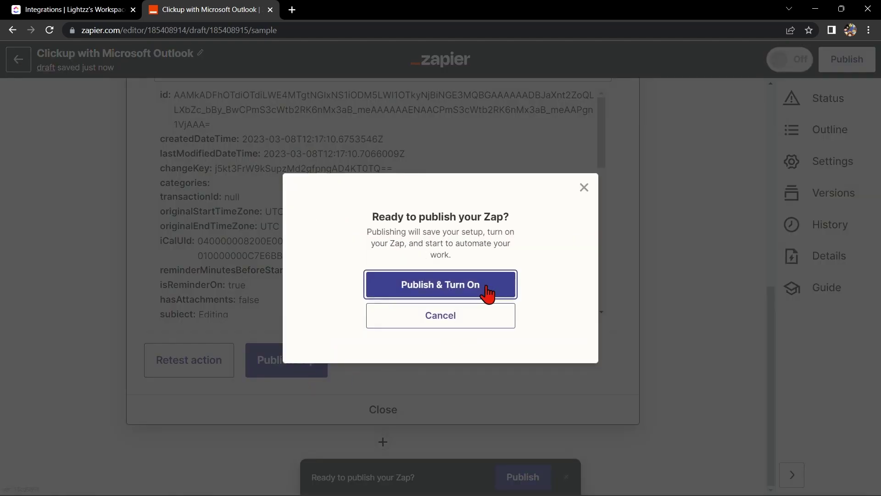
{"action": "left_click", "coordinate": [440, 284]}
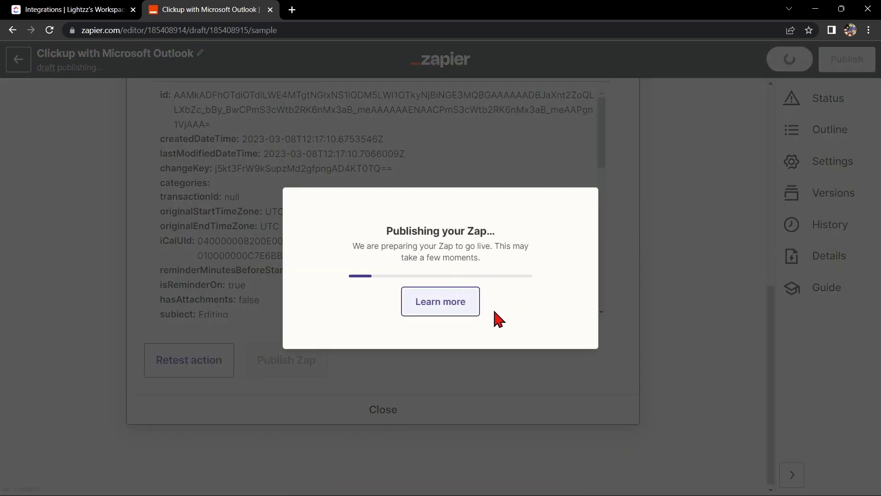